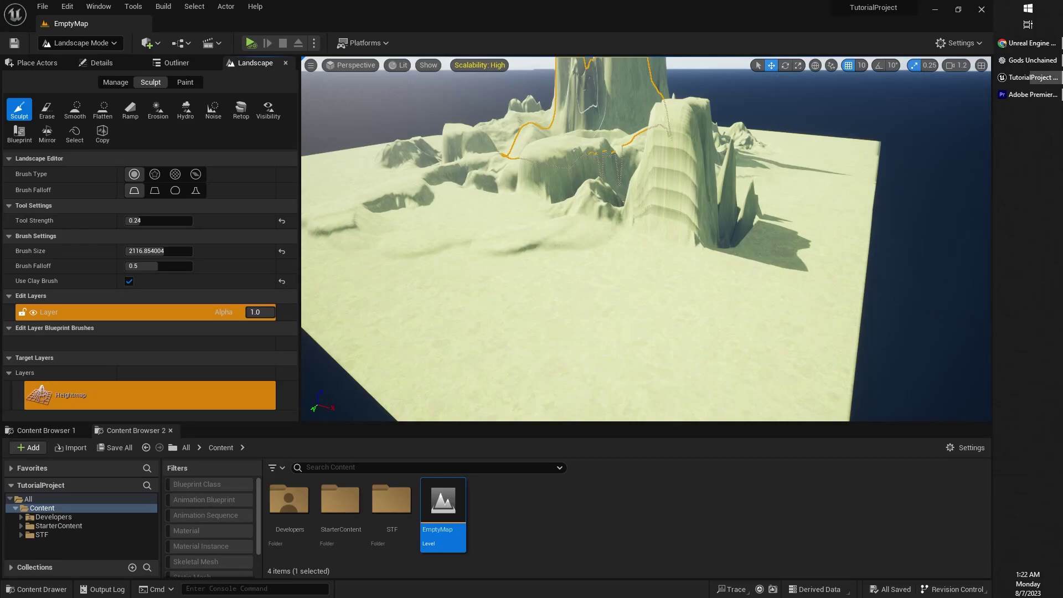
# - Delete the existing sculpted Landscape actor from the EmptyMap level
pyautogui.press('s')
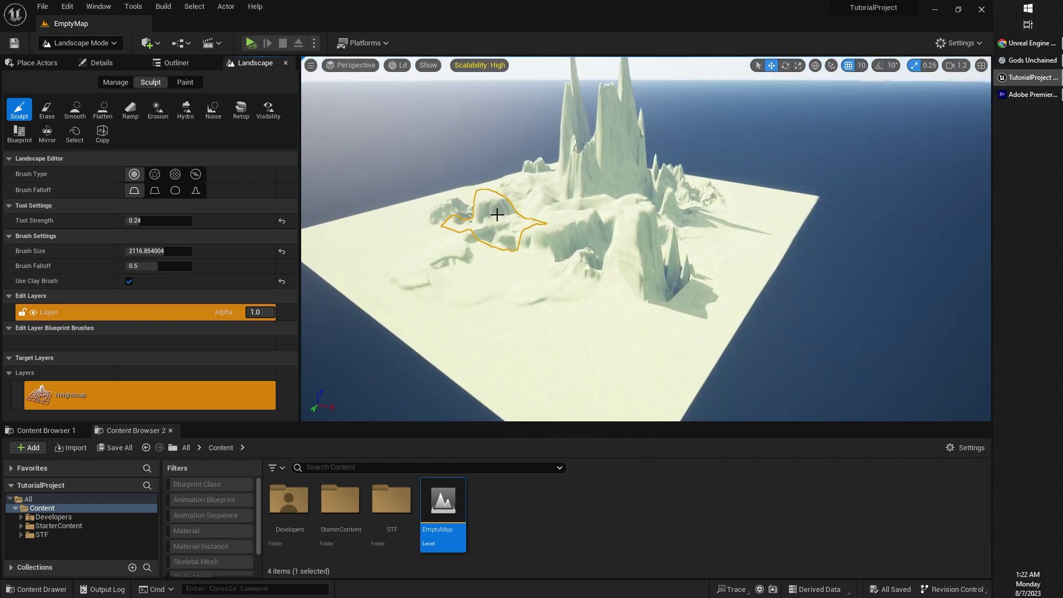
pyautogui.click(171, 63)
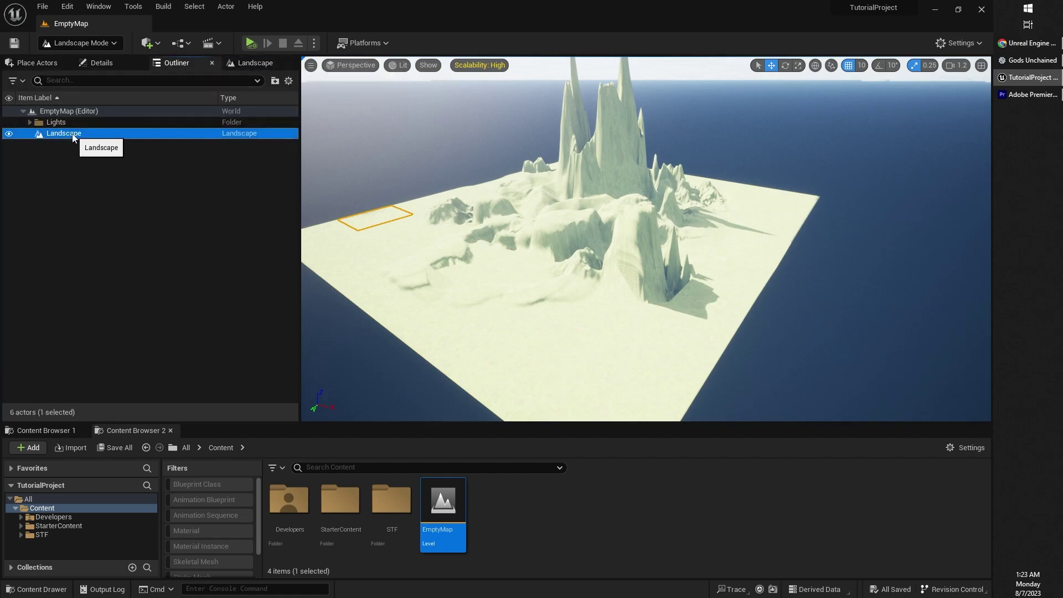
pyautogui.press('Delete')
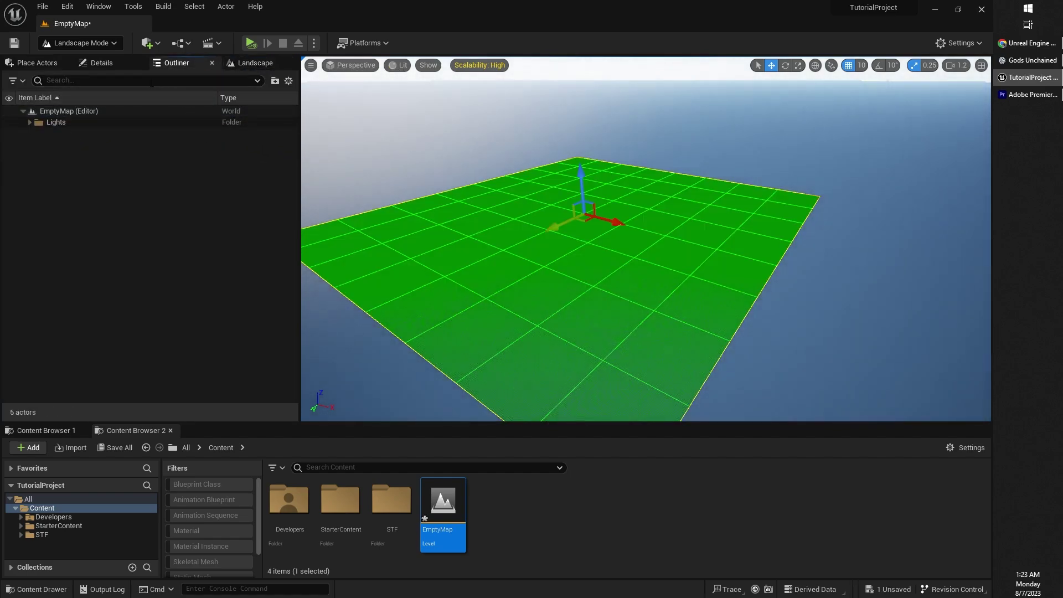
# - Start a new landscape in Landscape mode and set it to be imported from a file
pyautogui.click(76, 48)
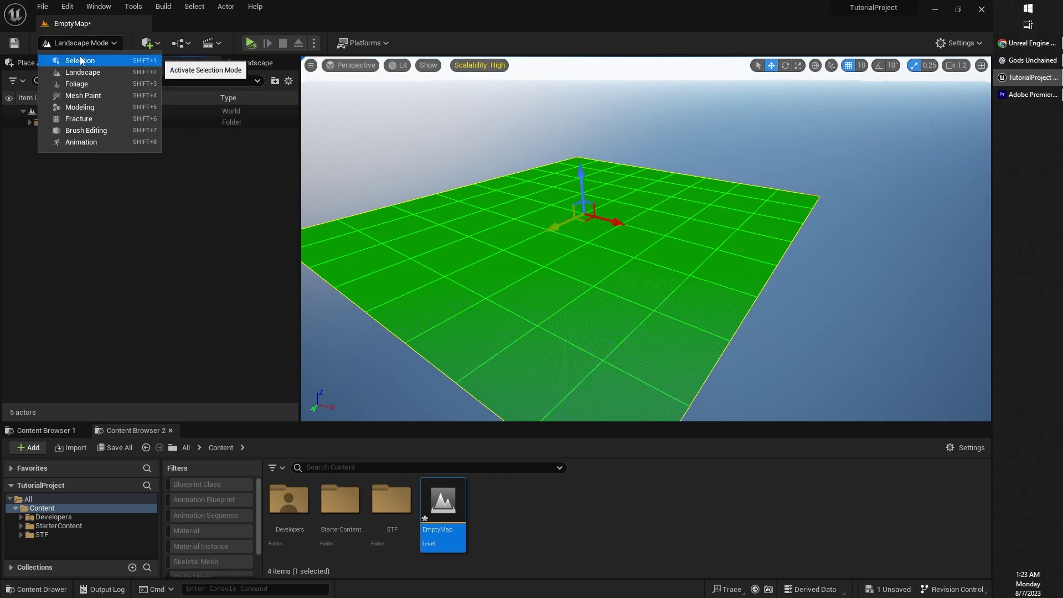
pyautogui.click(90, 75)
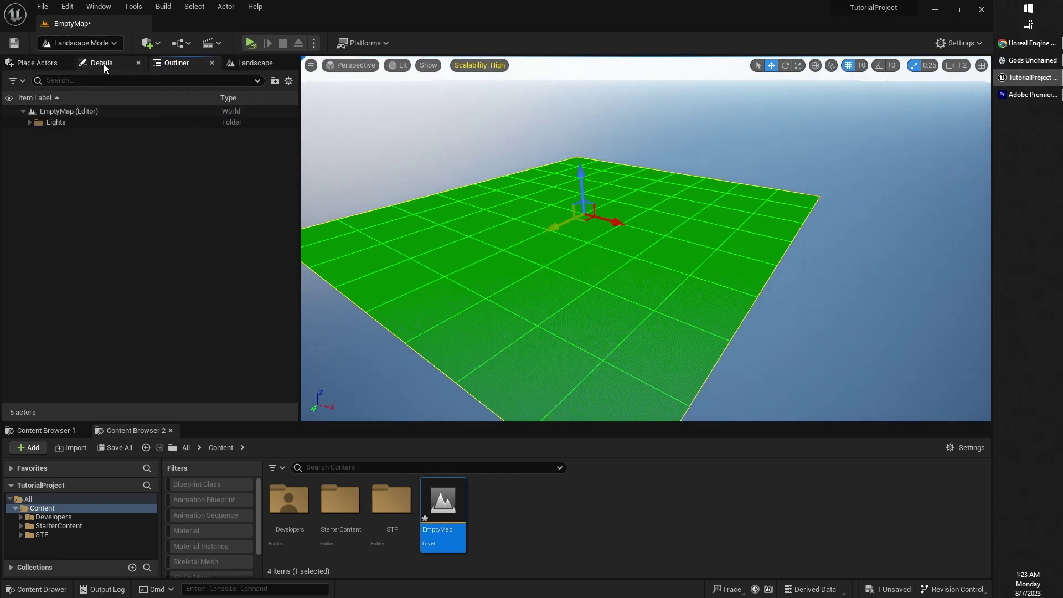
pyautogui.click(254, 64)
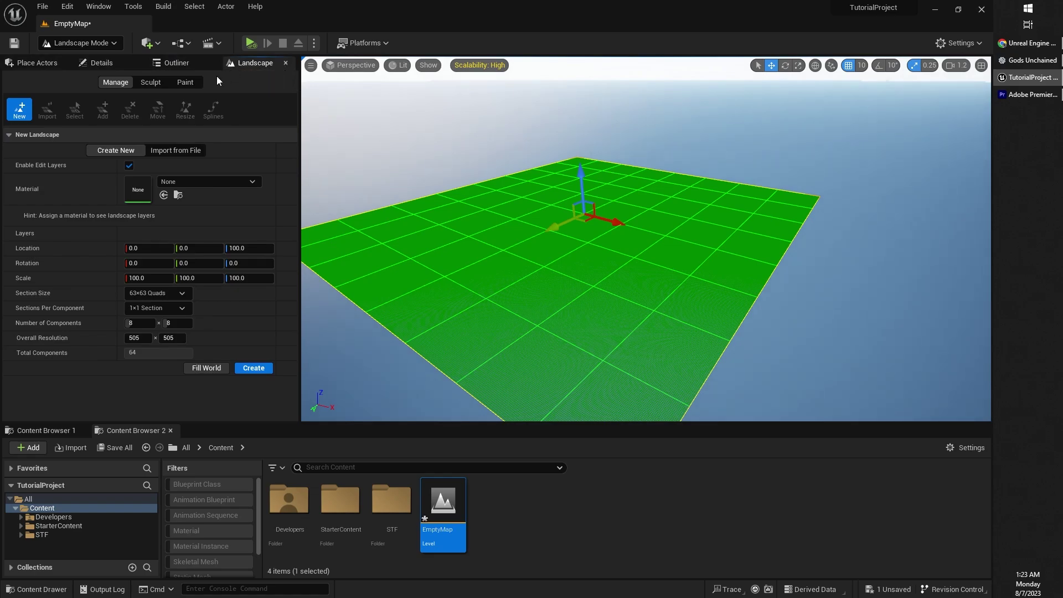
pyautogui.click(168, 149)
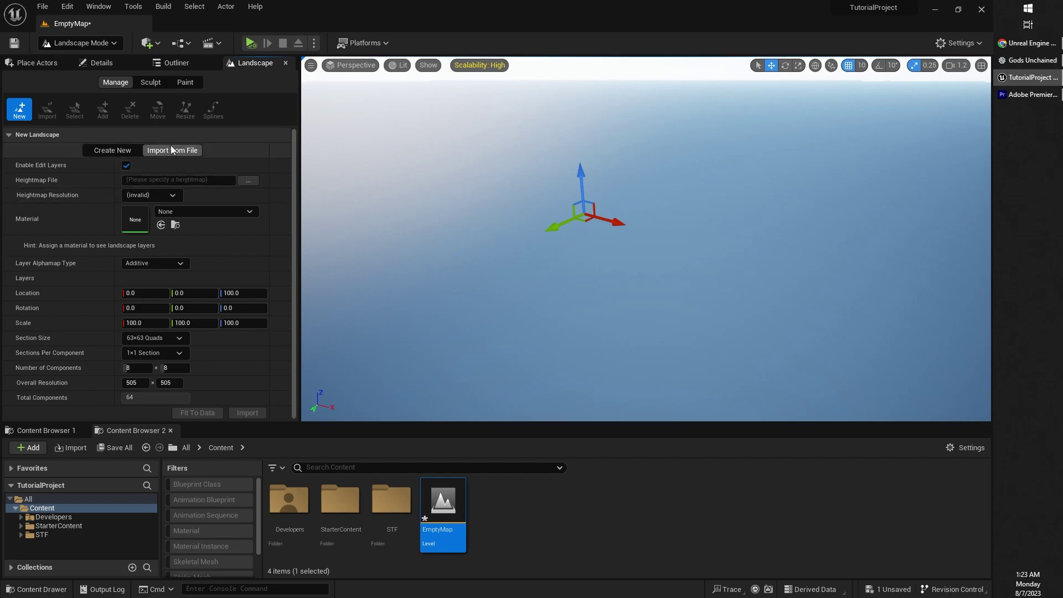
# - Switch to Chrome and download canyonIsland_heightmap.png from the course assets page's Canyon Island heightmaps link, accepting the unscanned download
pyautogui.hotkey('alt', 'Tab')
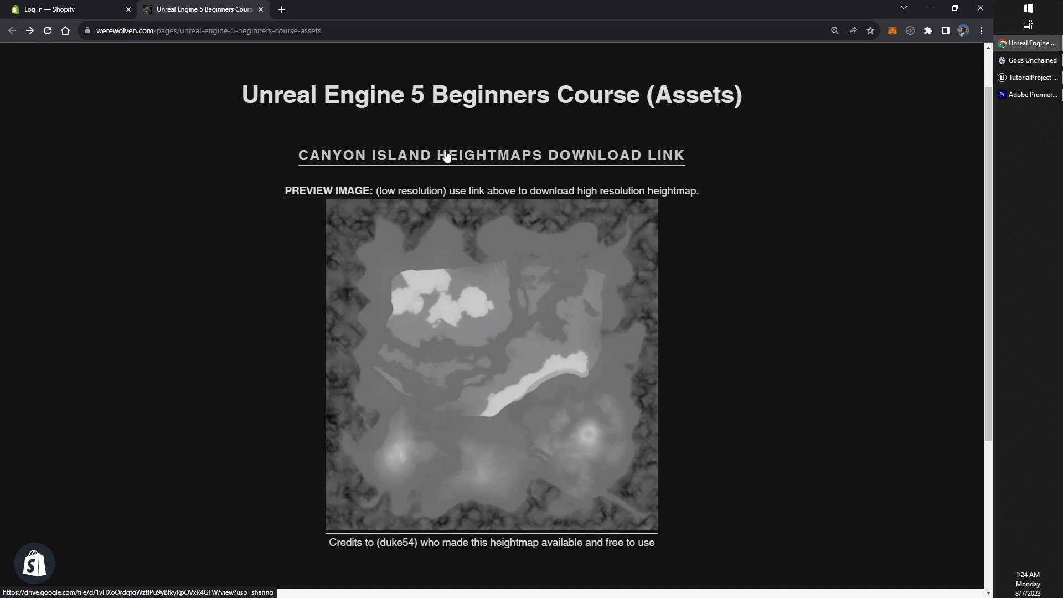
pyautogui.doubleClick(396, 543)
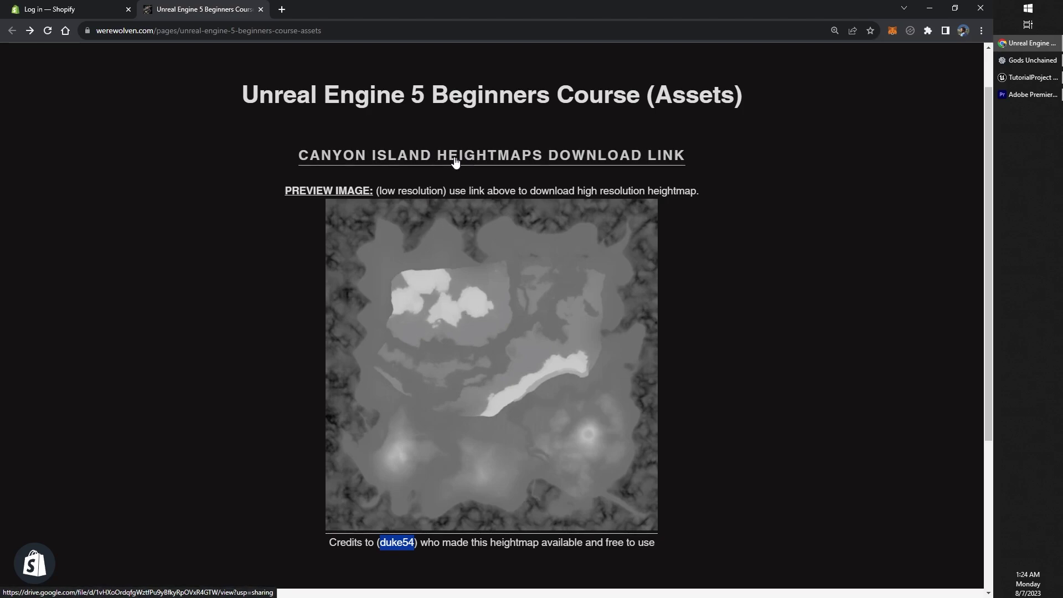
pyautogui.moveTo(1026, 79); pyautogui.dragTo(938, 177)
pyautogui.click(573, 159)
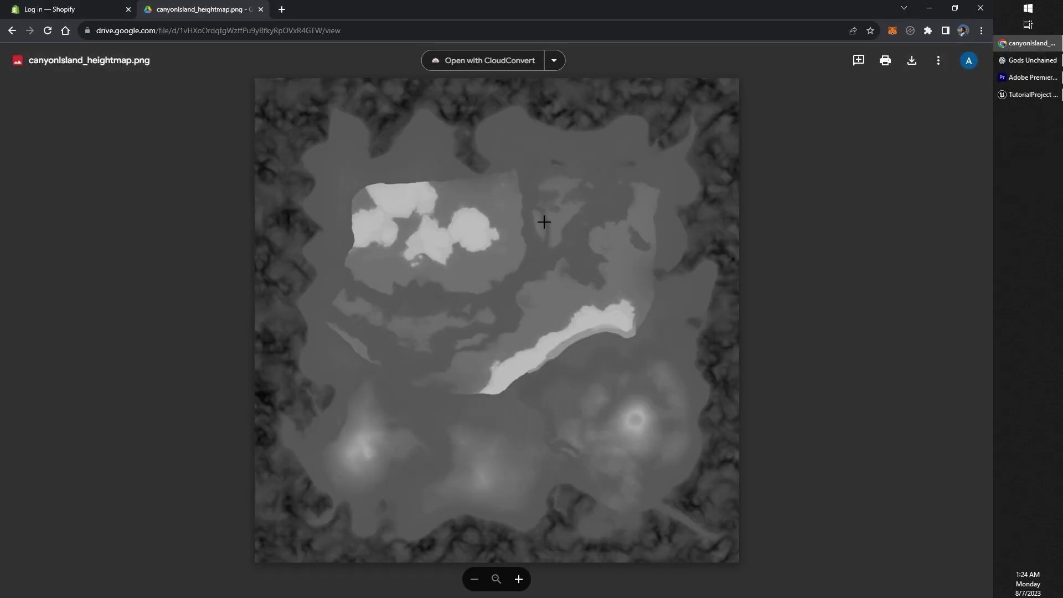
pyautogui.click(911, 60)
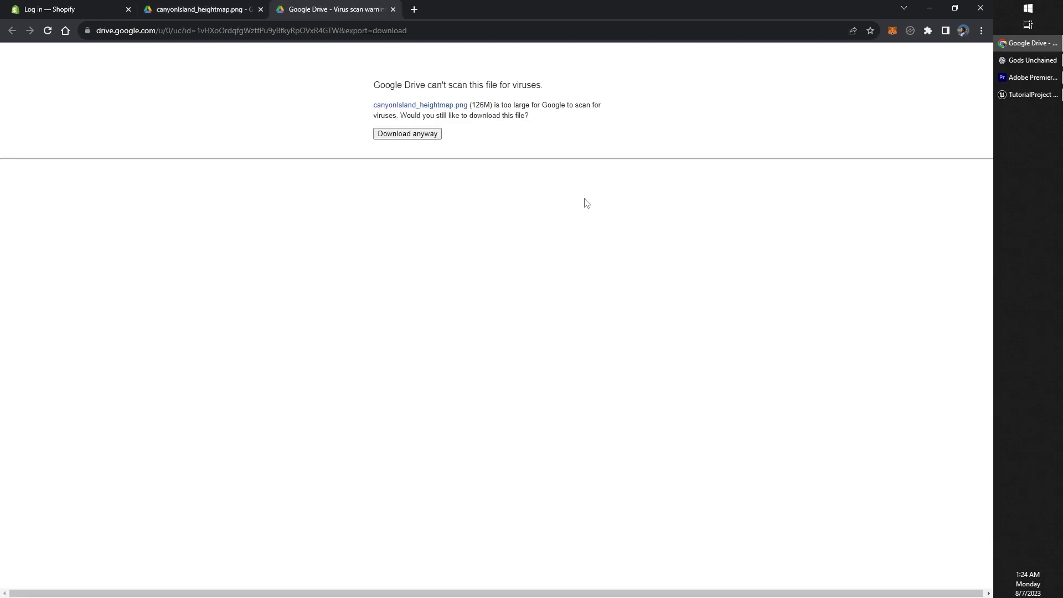
pyautogui.click(415, 133)
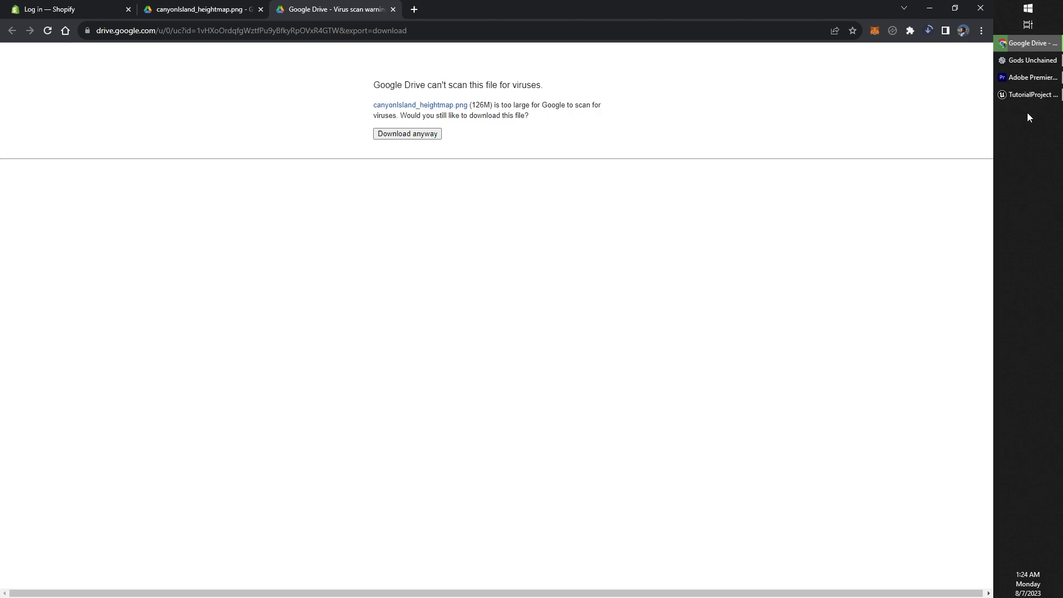
# - Switch back to Unreal Editor, enlarge the Content Browser area, and load canyonIsland_heightmap from the Desktop as the landscape's heightmap file
pyautogui.click(1020, 94)
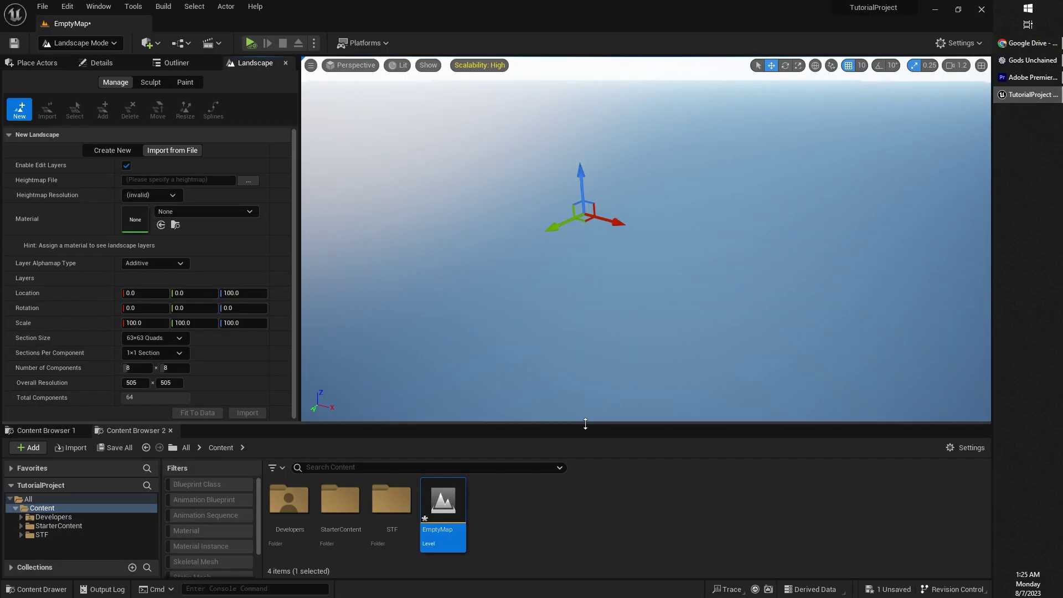
pyautogui.moveTo(584, 422); pyautogui.dragTo(593, 378)
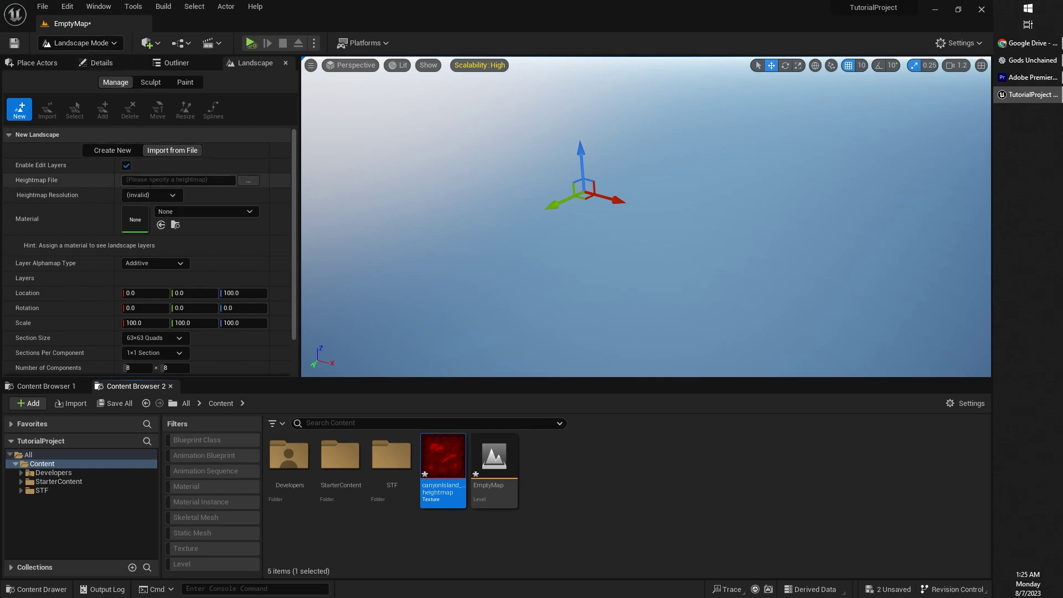
pyautogui.click(249, 183)
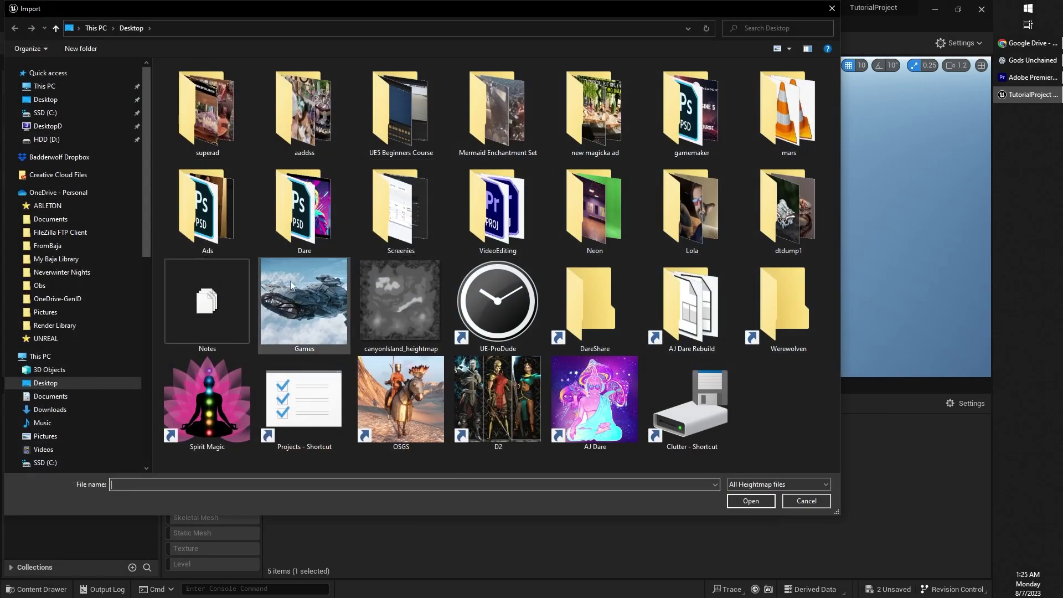
pyautogui.click(402, 316)
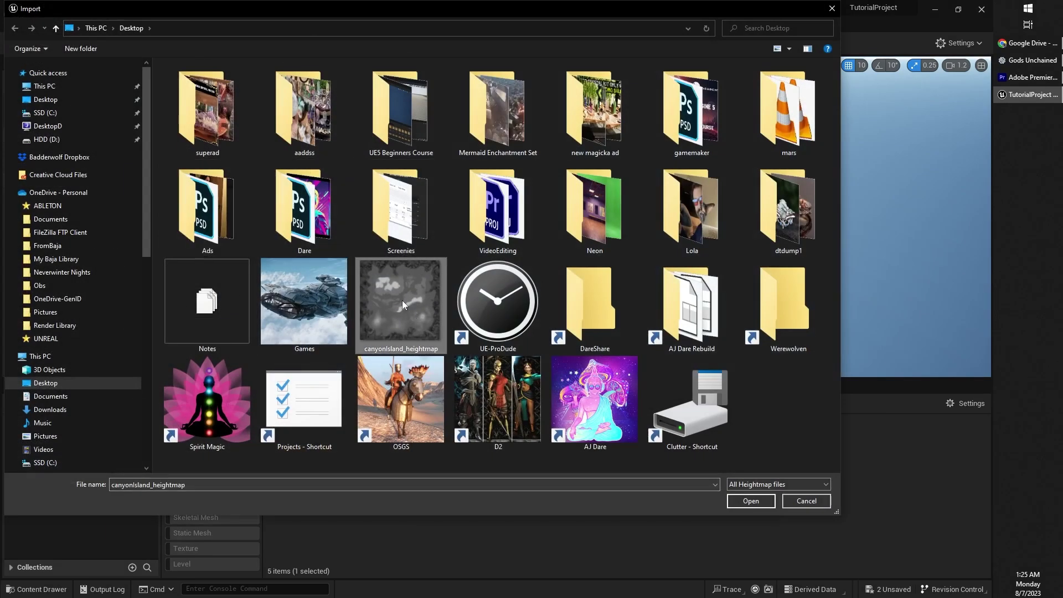
pyautogui.click(744, 500)
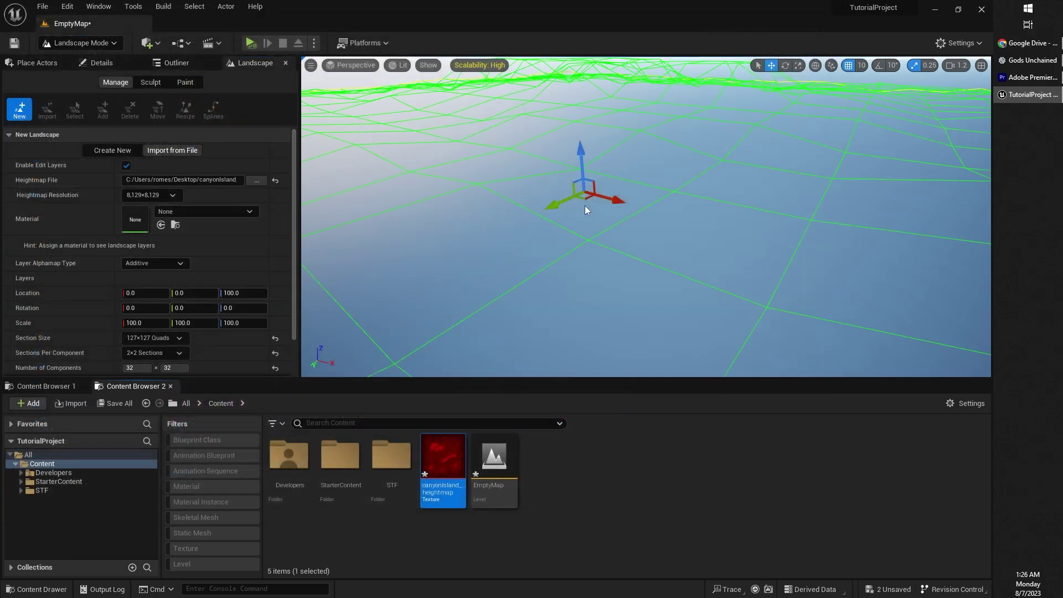
# - Import the new landscape from the loaded heightmap, keeping the automatically filled section and component settings
pyautogui.moveTo(584, 205); pyautogui.dragTo(473, 236, button='right')
pyautogui.press('e')
pyautogui.scroll(5, 556, 177)
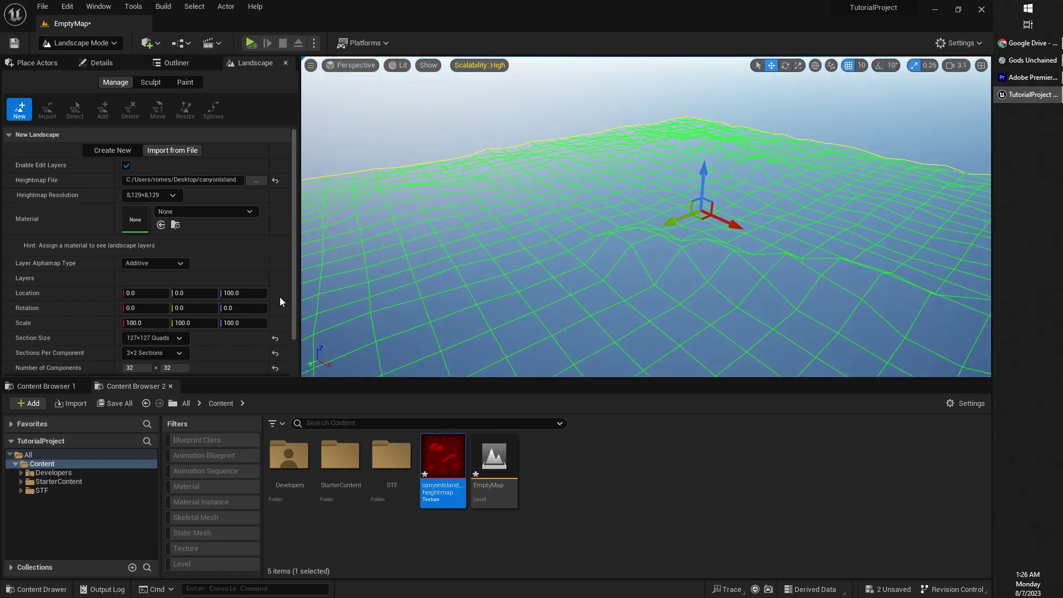
pyautogui.scroll(-2, 255, 316)
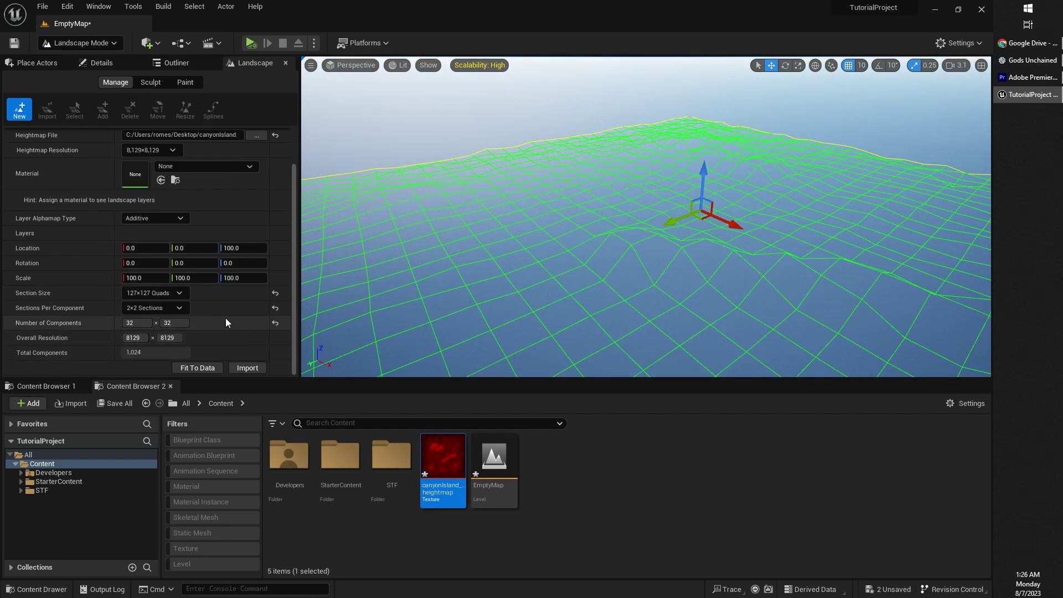
pyautogui.click(247, 369)
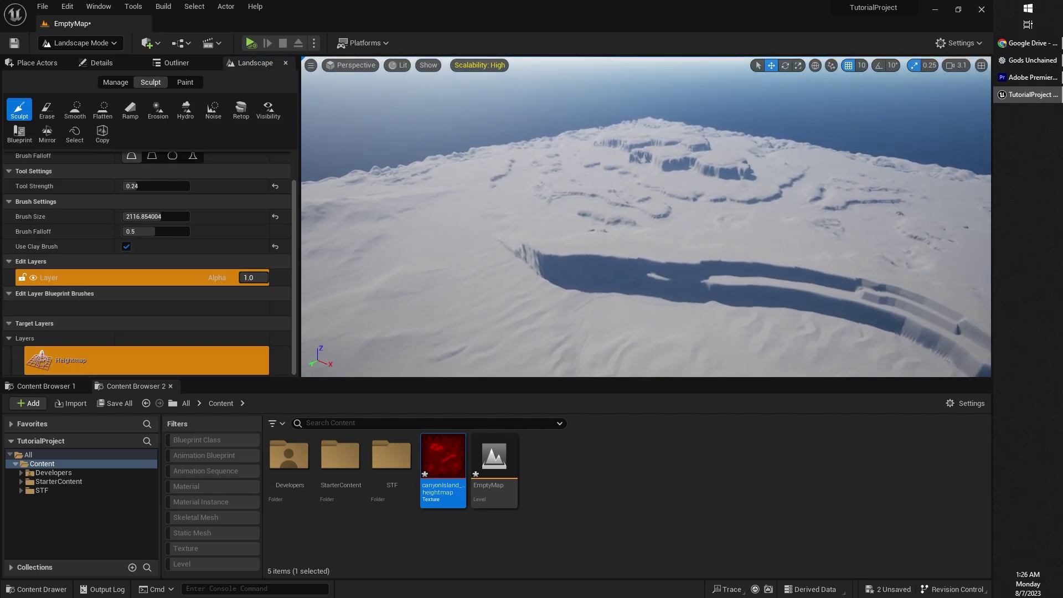
# - Raise the viewport camera speed to about 30 and examine the whole imported island from above
pyautogui.press('w')
pyautogui.moveTo(646, 217); pyautogui.dragTo(746, 277, button='right')
pyautogui.scroll(2, 600, 217)
pyautogui.press('s')
pyautogui.click(956, 66)
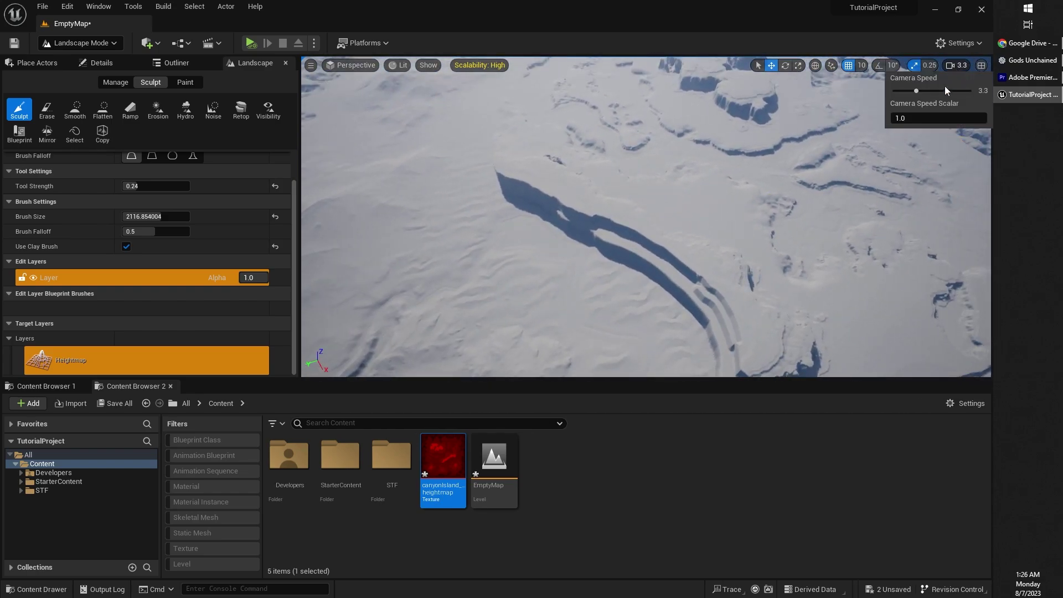
pyautogui.click(943, 92)
pyautogui.press('s')
pyautogui.moveTo(884, 139); pyautogui.dragTo(974, 155, button='right')
pyautogui.press('w')
pyautogui.press('s')
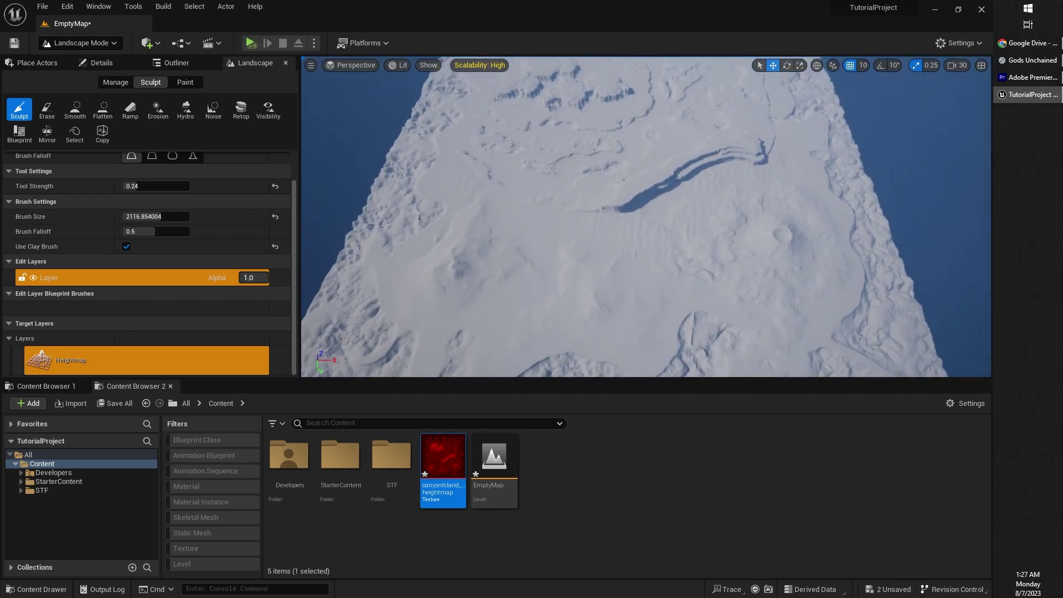
pyautogui.moveTo(884, 174); pyautogui.dragTo(806, 176, button='right')
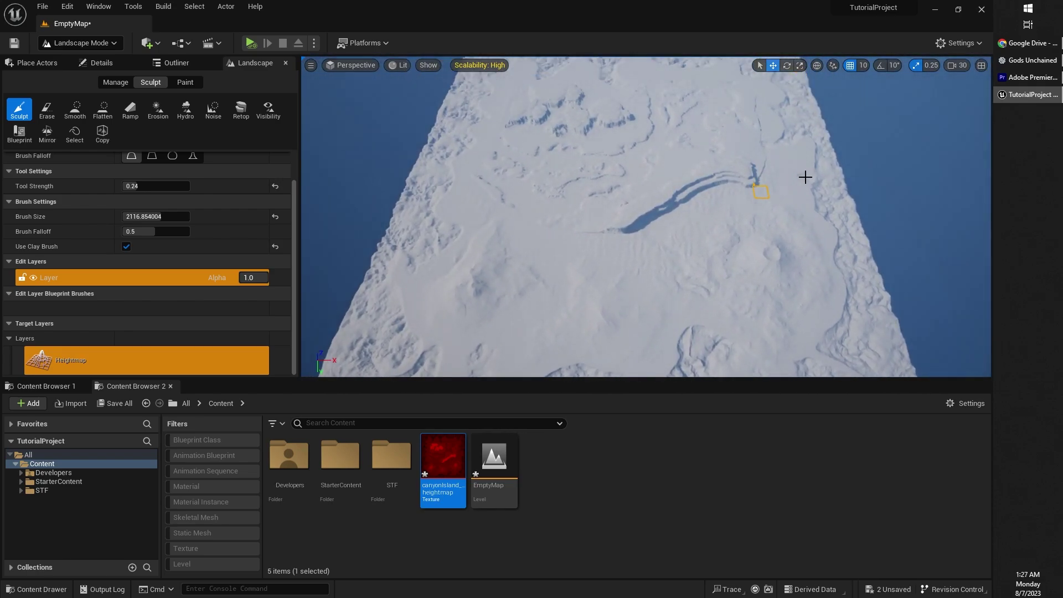
# - Compare the imported terrain with the canyonIsland_heightmap.png image in Chrome, ending back in Unreal Editor
pyautogui.click(1019, 44)
pyautogui.click(206, 10)
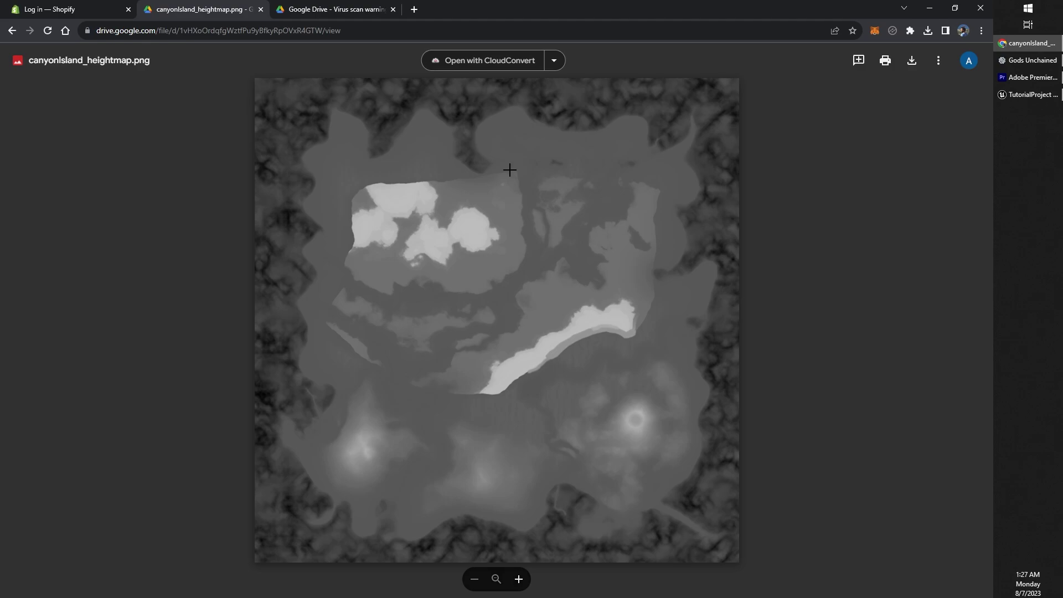
pyautogui.click(1033, 94)
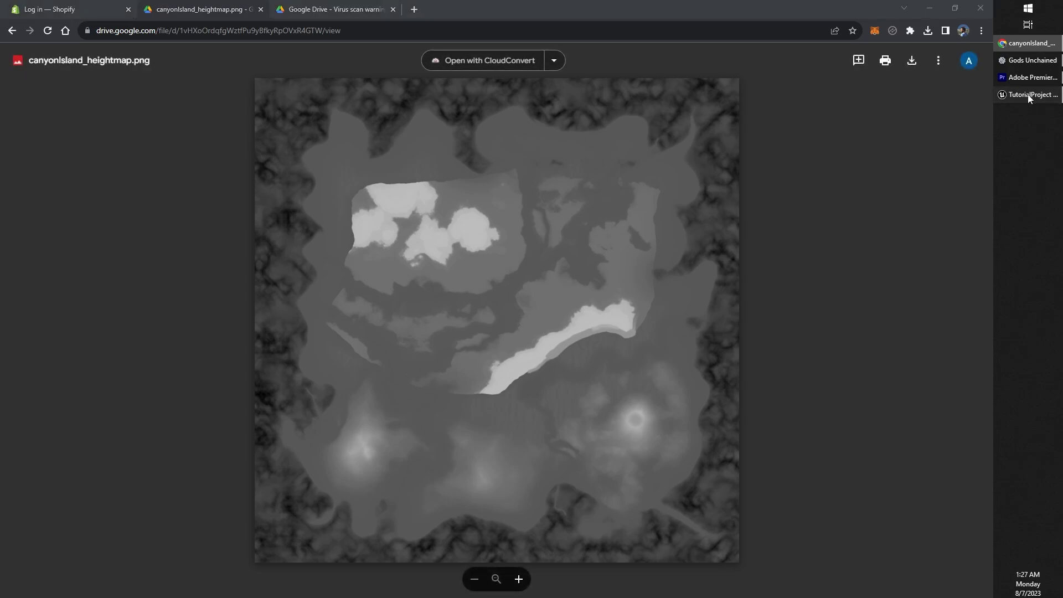
pyautogui.moveTo(726, 233)
pyautogui.mouseDown(button='right')
pyautogui.moveTo(726, 189)
pyautogui.moveTo(726, 213)
pyautogui.moveTo(915, 227)
pyautogui.moveTo(904, 194)
pyautogui.moveTo(881, 205)
pyautogui.moveTo(895, 233)
pyautogui.mouseUp(button='right')
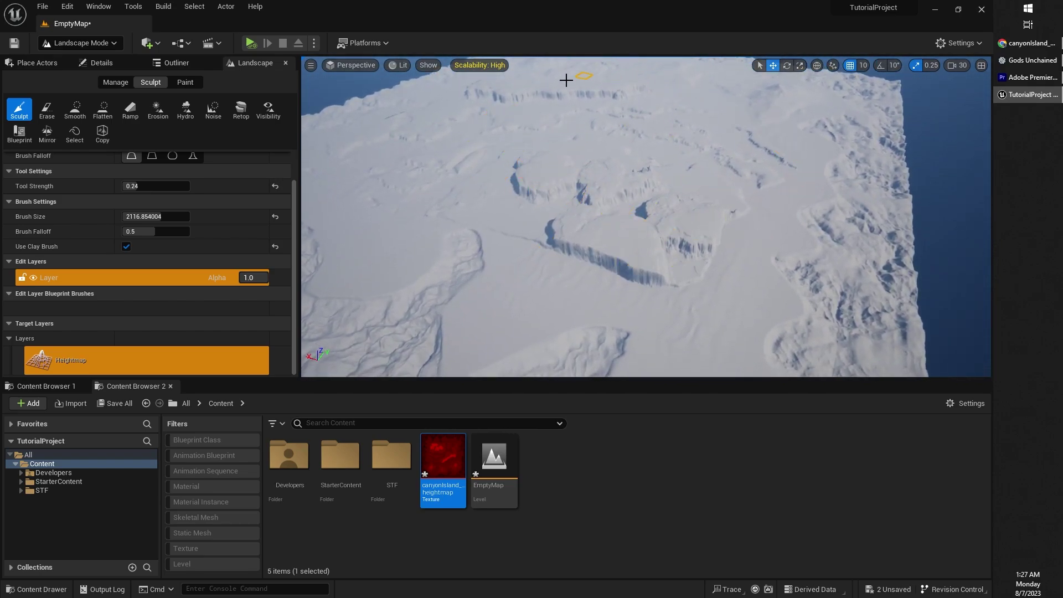
pyautogui.moveTo(839, 221); pyautogui.dragTo(793, 156, button='right')
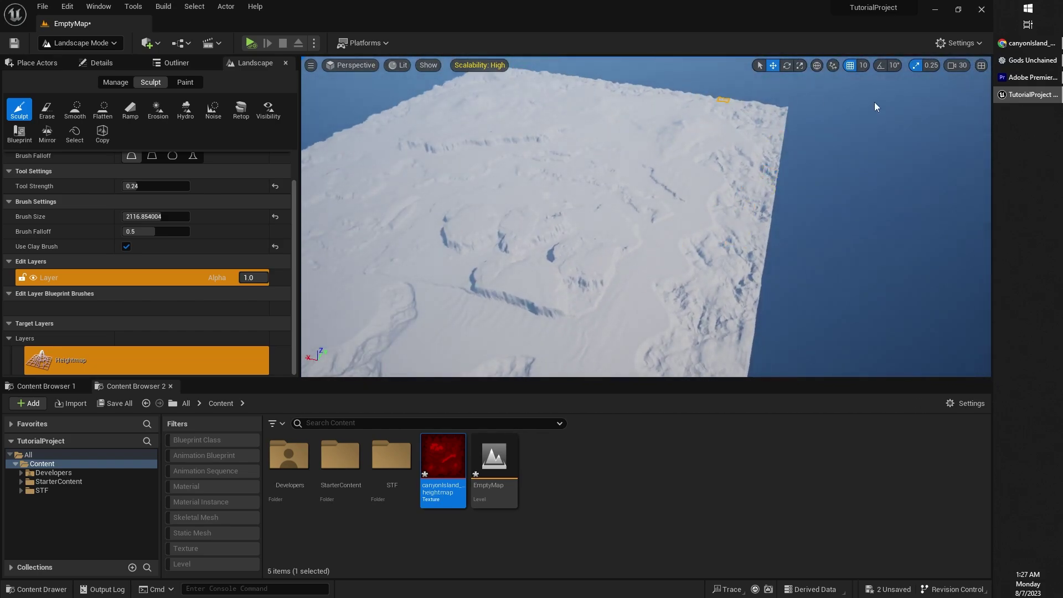
pyautogui.click(1026, 44)
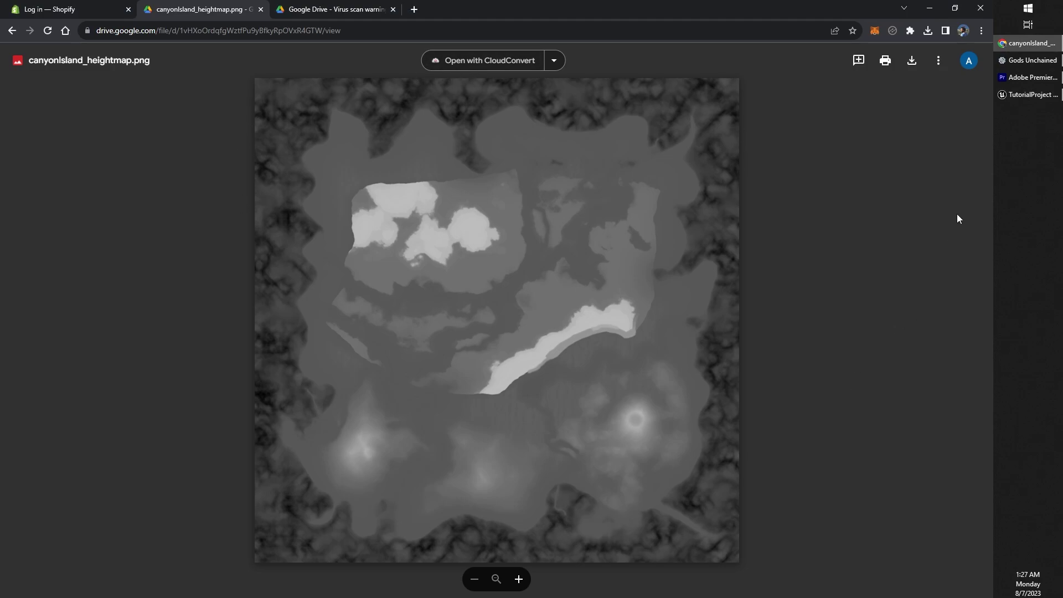
pyautogui.click(1007, 95)
# - Lower the camera speed and fly down over the canyon to examine the cliffs and terrain up close
pyautogui.moveTo(574, 220); pyautogui.dragTo(670, 210, button='right')
pyautogui.press('w')
pyautogui.scroll(-6, 554, 205)
pyautogui.press('w')
pyautogui.press('w')
pyautogui.press('w')
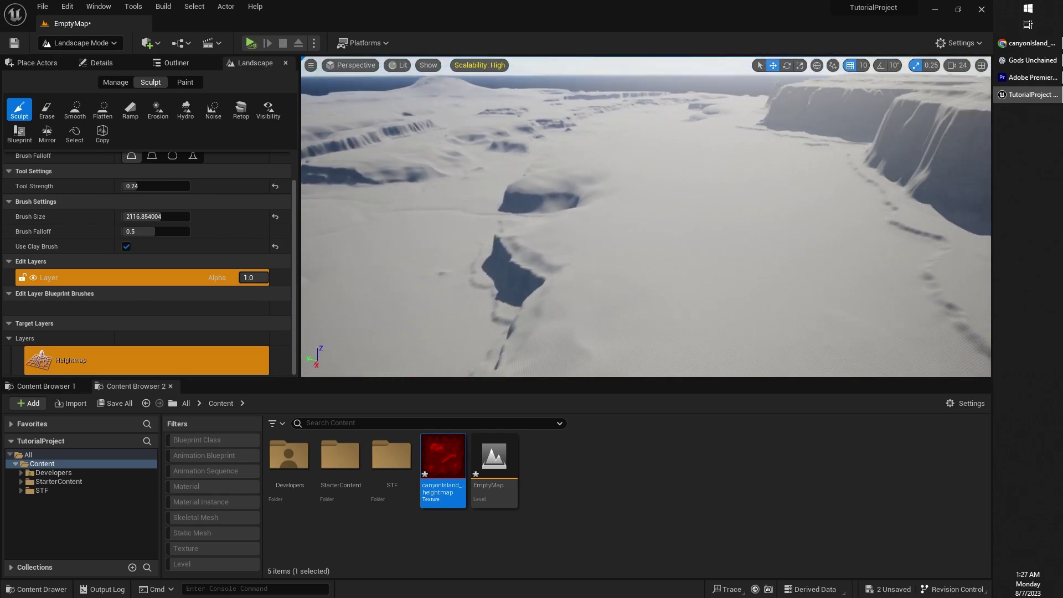
pyautogui.moveTo(714, 125)
pyautogui.mouseDown(button='right')
pyautogui.moveTo(715, 139)
pyautogui.moveTo(575, 216)
pyautogui.mouseUp(button='right')
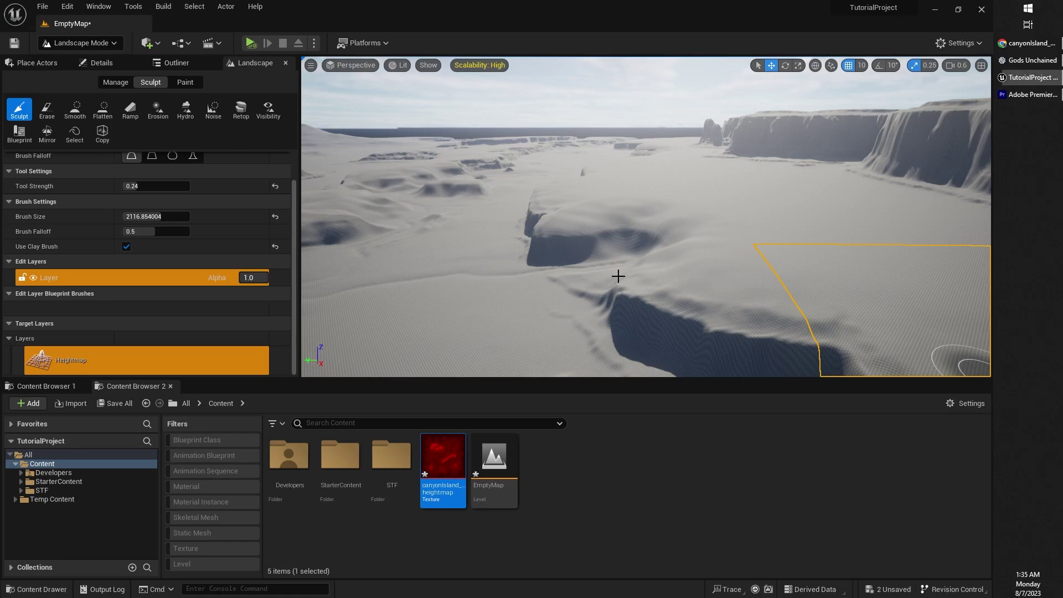
pyautogui.moveTo(617, 277)
pyautogui.mouseDown(button='right')
pyautogui.moveTo(692, 279)
pyautogui.moveTo(625, 275)
pyautogui.mouseUp(button='right')
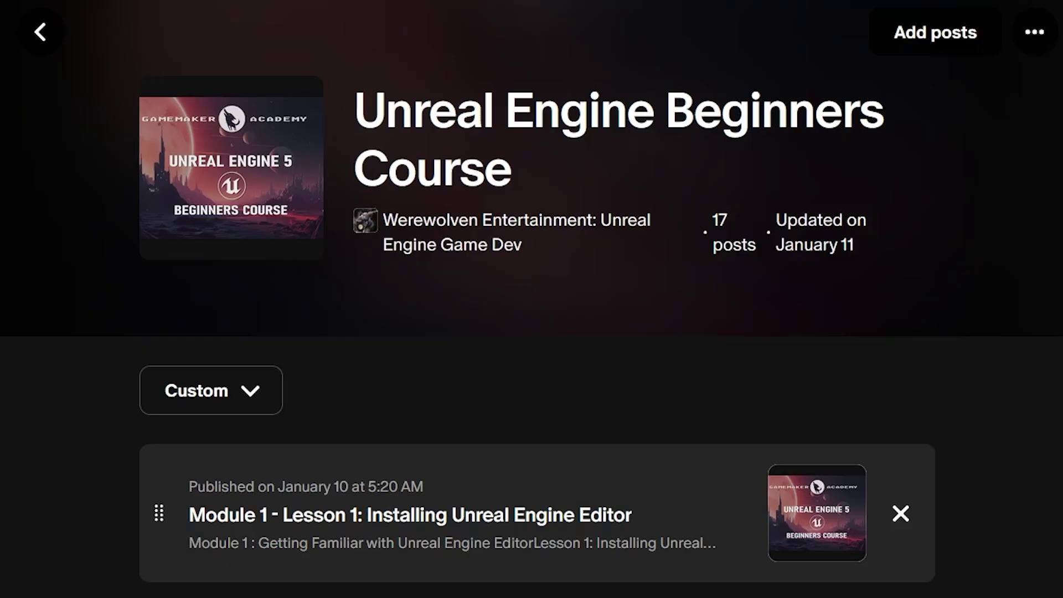
pyautogui.scroll(-13, 538, 299)
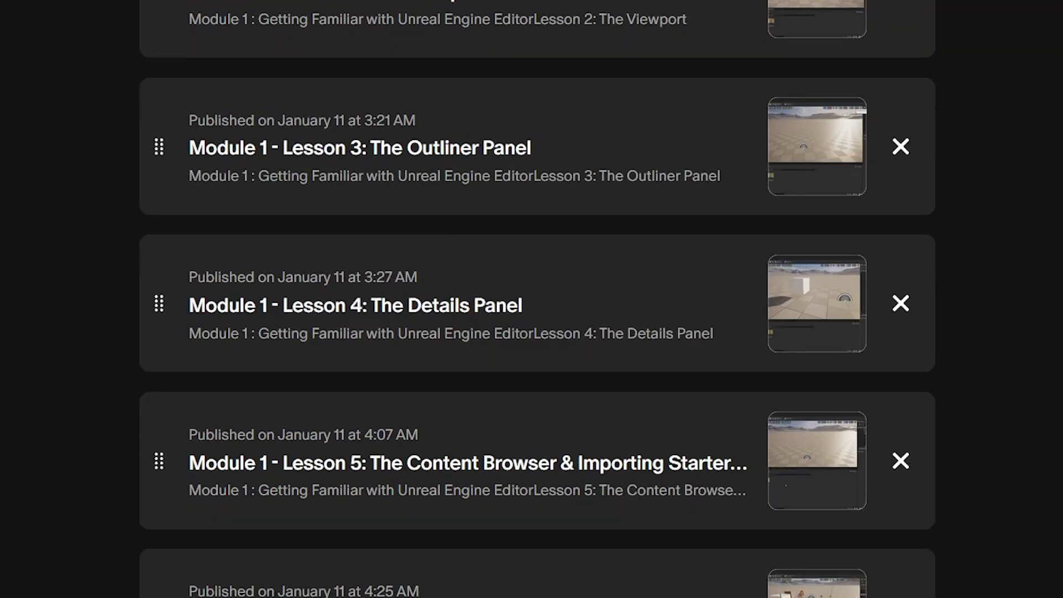
pyautogui.scroll(-7, 537, 299)
pyautogui.scroll(-10, 537, 299)
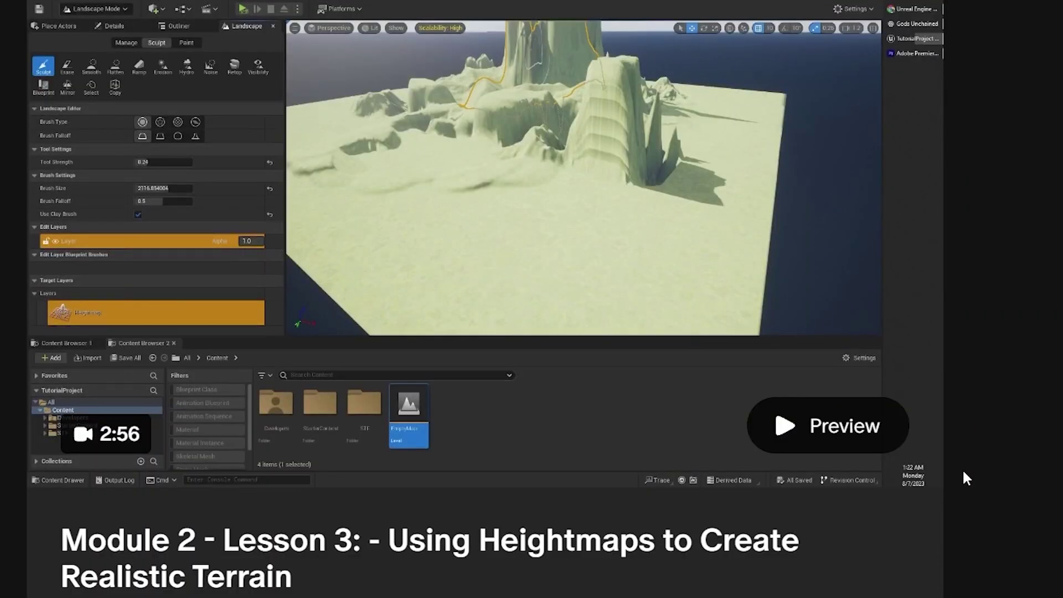
pyautogui.scroll(-15, 963, 469)
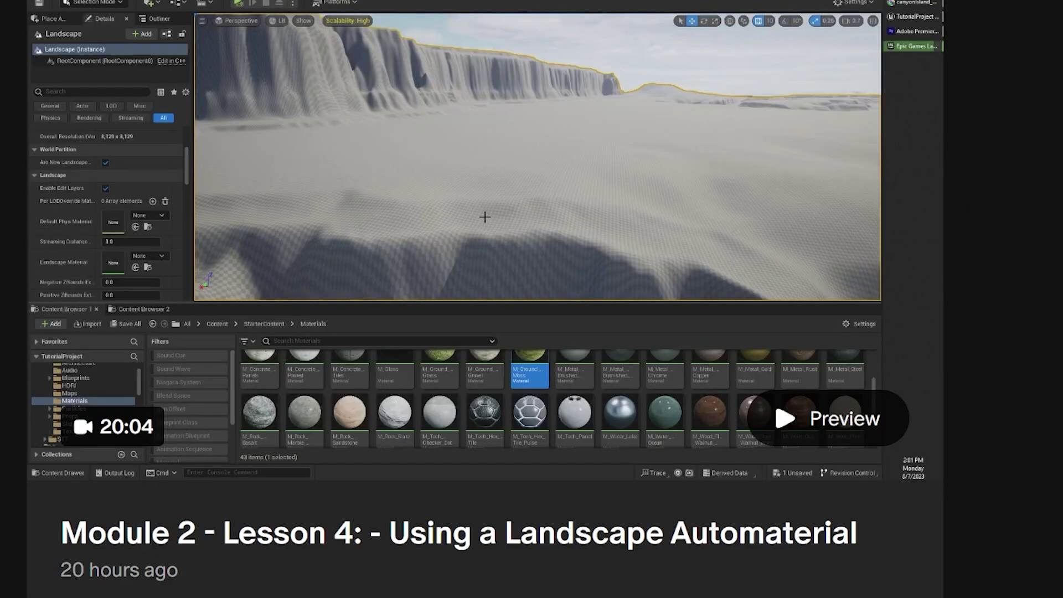
pyautogui.scroll(-4, 952, 437)
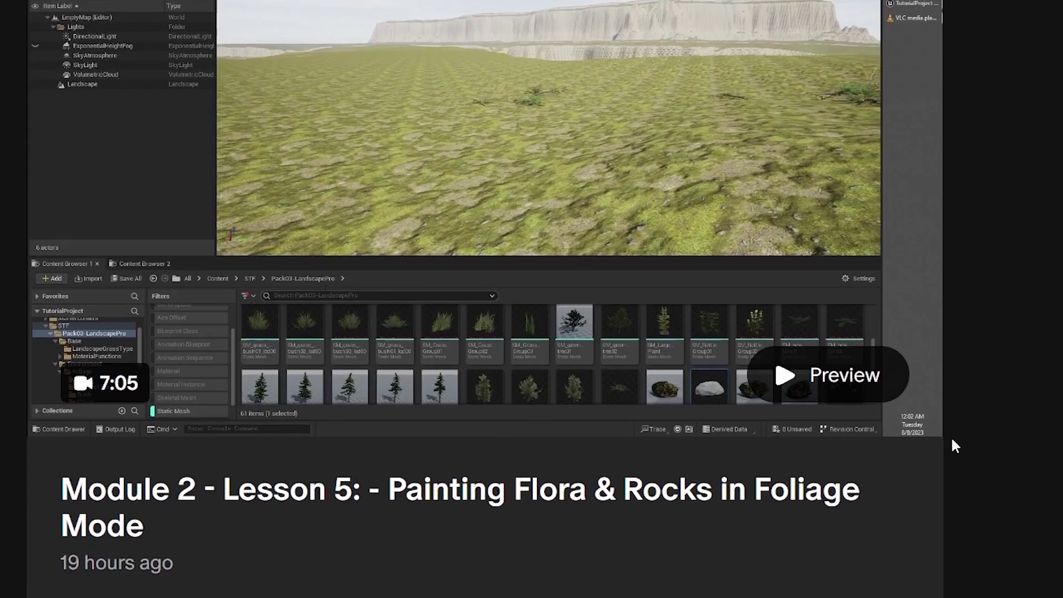